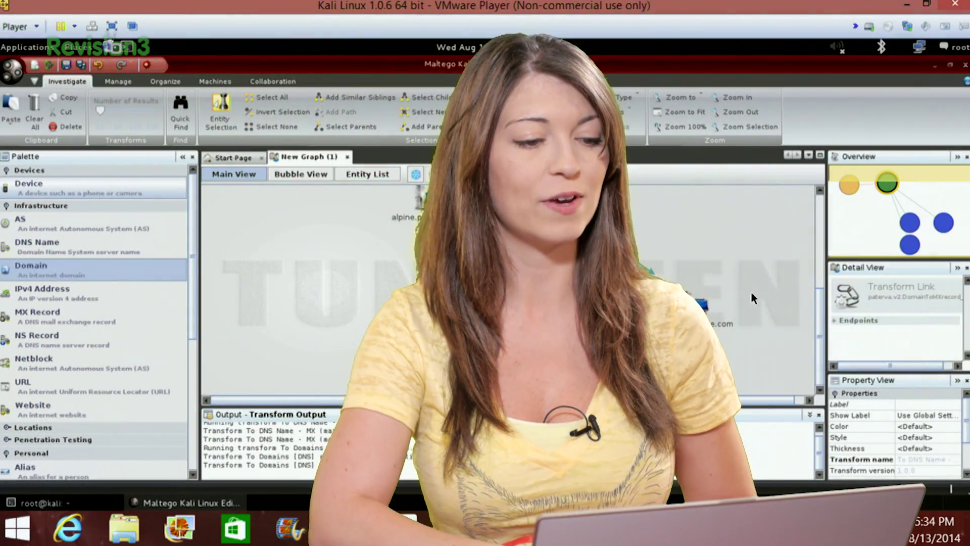
# Select the paterva.com Domain node to show its details in Detail View and Property View
pyautogui.click(704, 303)
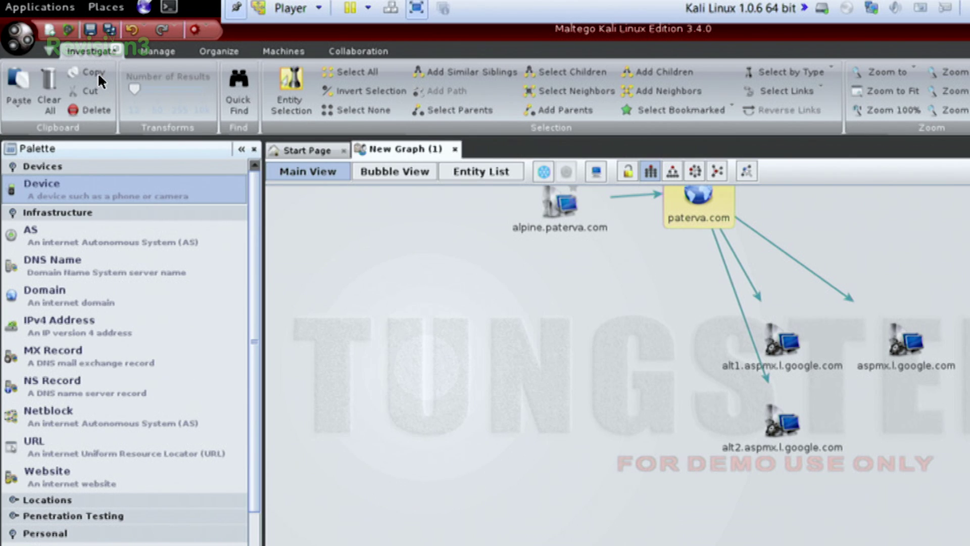
# Paste the copied paterva.com entity into the graph, choosing Keep both entities in Entities Match
pyautogui.click(19, 96)
pyautogui.click(35, 128)
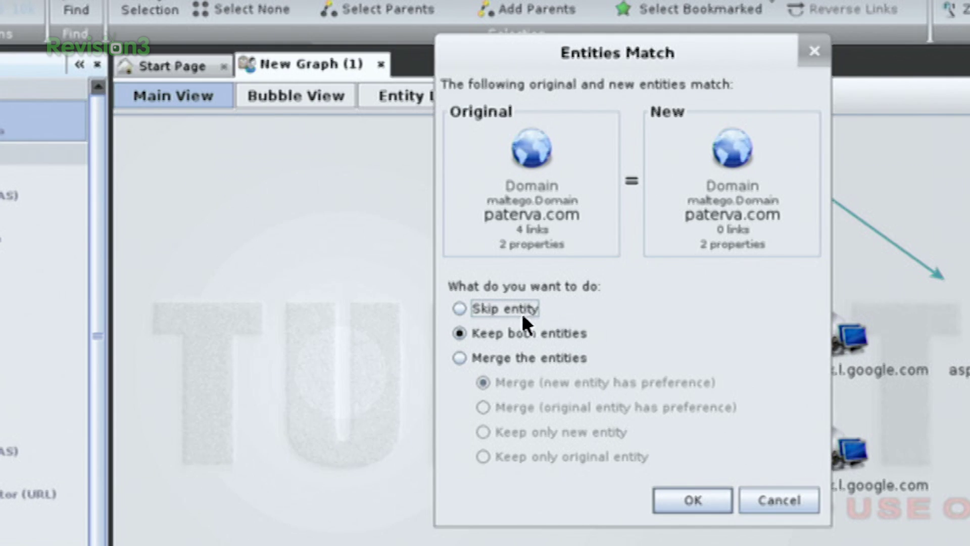
pyautogui.click(459, 359)
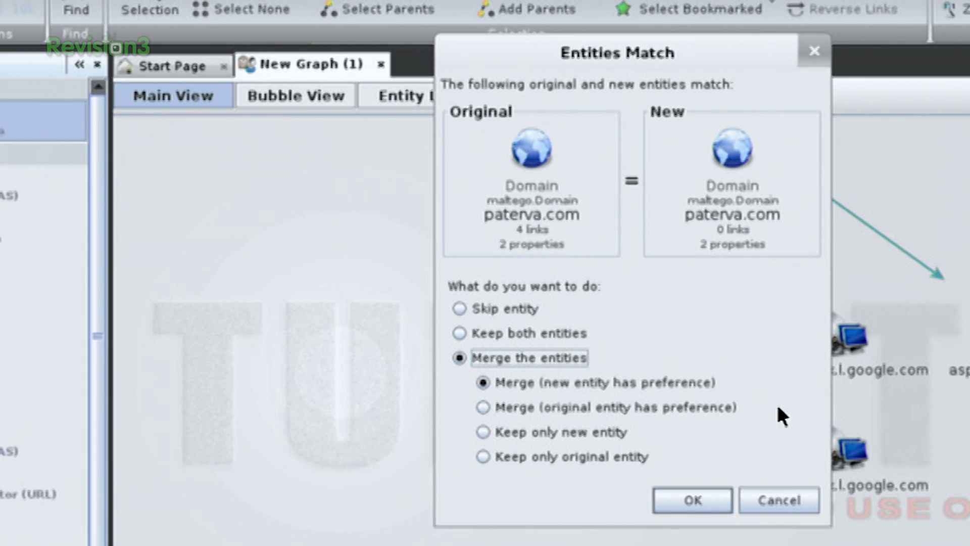
pyautogui.click(459, 309)
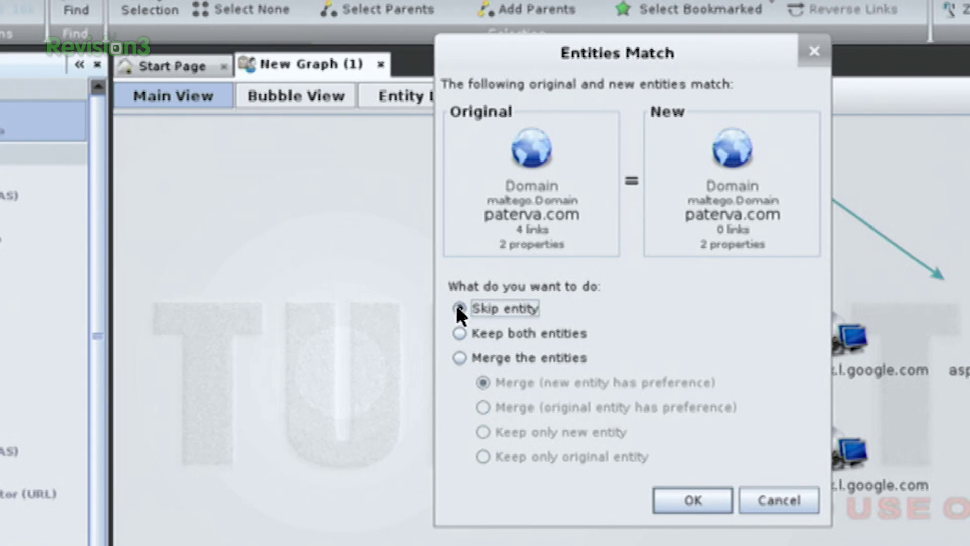
pyautogui.click(460, 333)
pyautogui.click(708, 504)
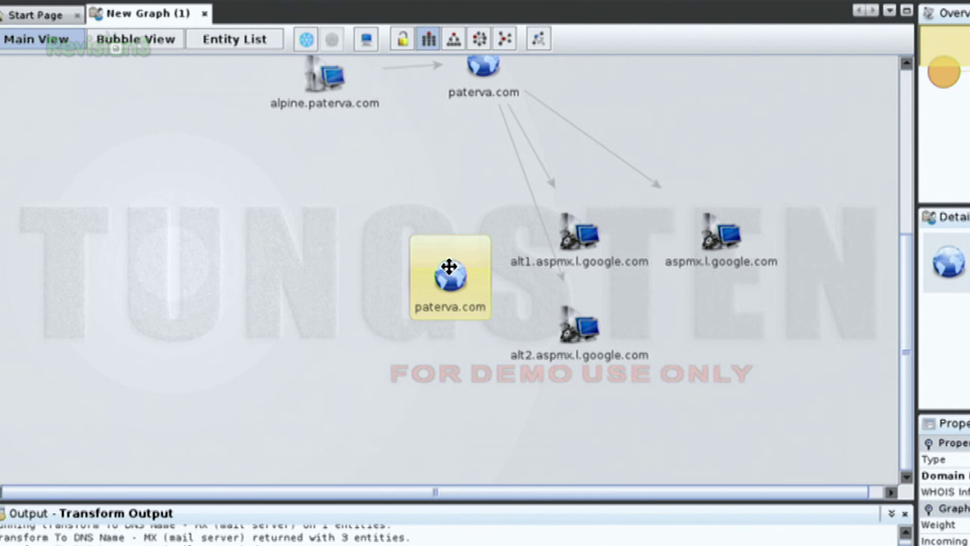
pyautogui.rightClick(511, 284)
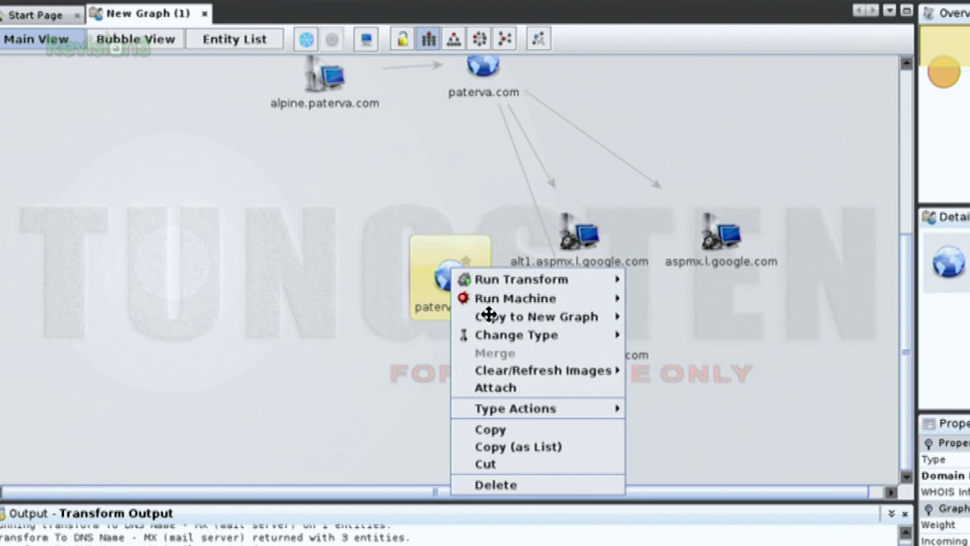
# Copy the duplicate paterva.com entity to a new graph, then return to New Graph (1)
pyautogui.moveTo(492, 317)
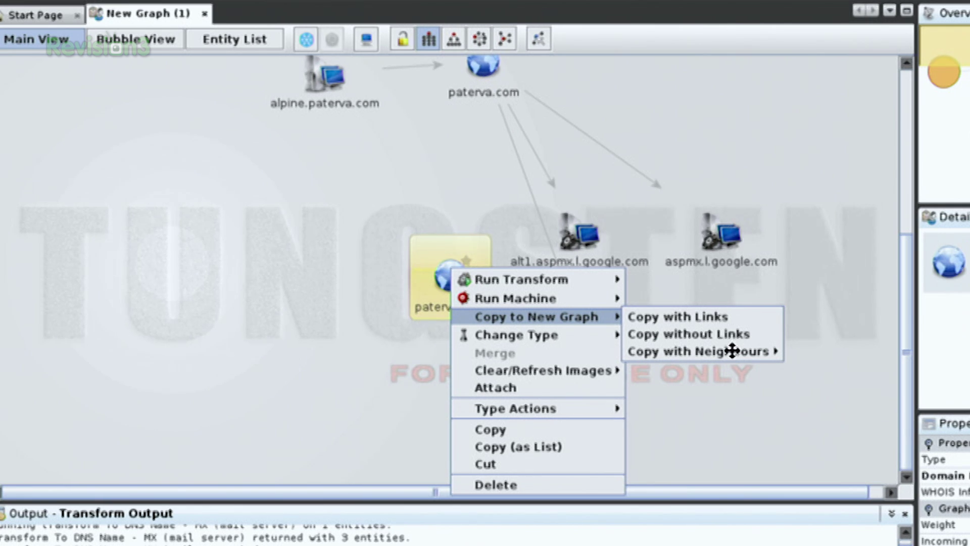
pyautogui.moveTo(732, 353)
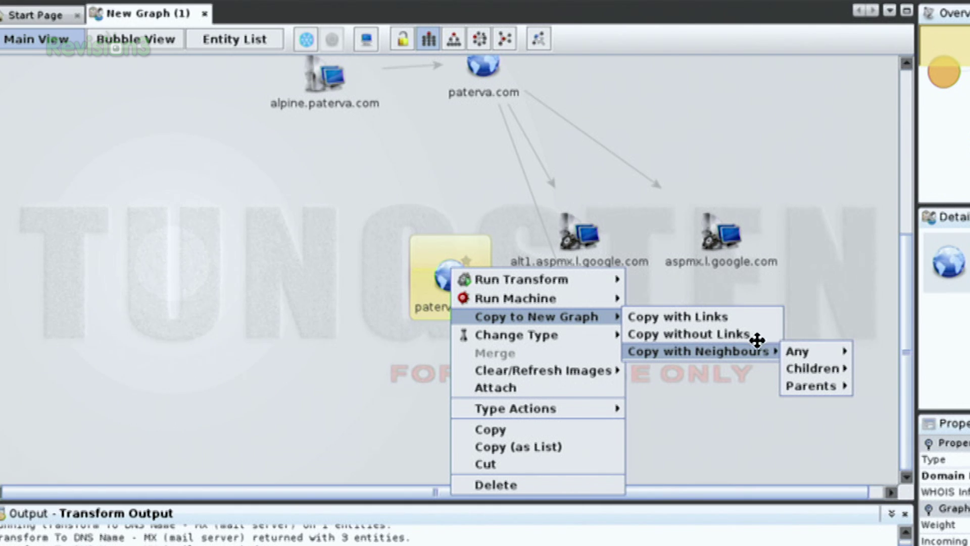
pyautogui.click(713, 316)
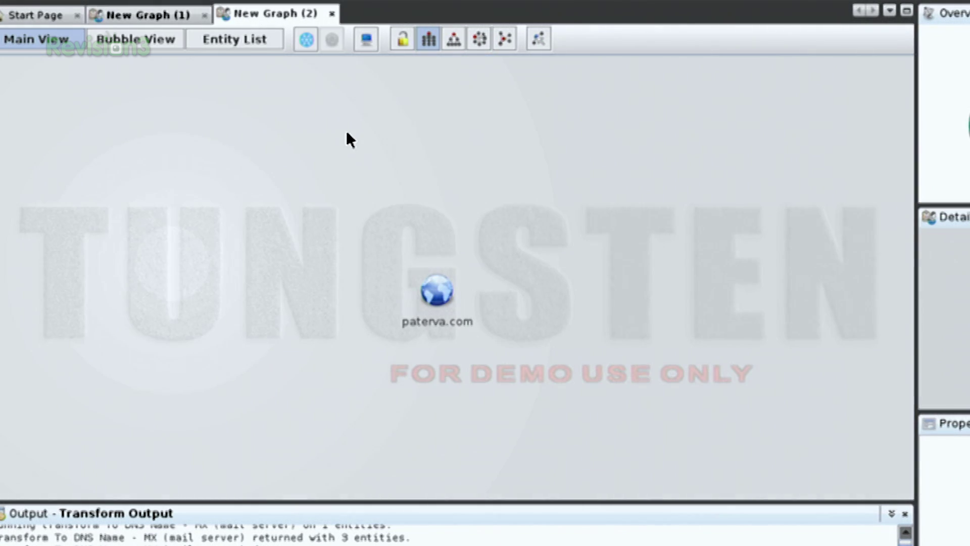
pyautogui.click(135, 17)
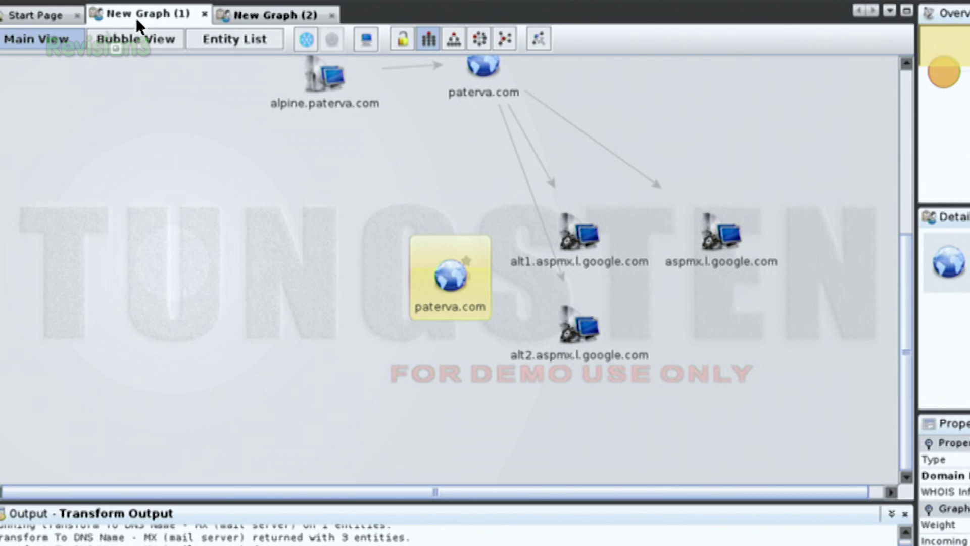
pyautogui.click(243, 15)
pyautogui.click(166, 15)
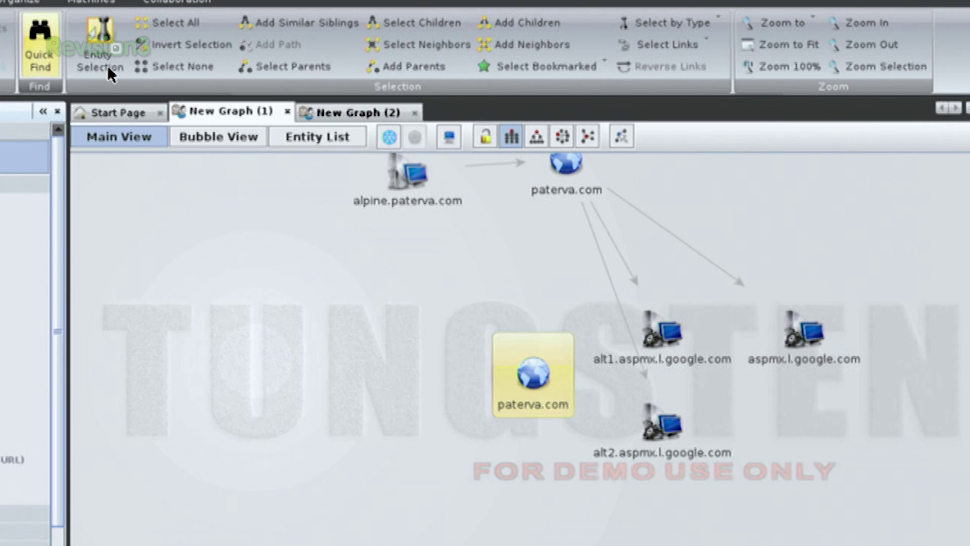
# In Link Selection mode pick the paterva.com→alt2 link, then switch back to select its endpoints
pyautogui.click(225, 83)
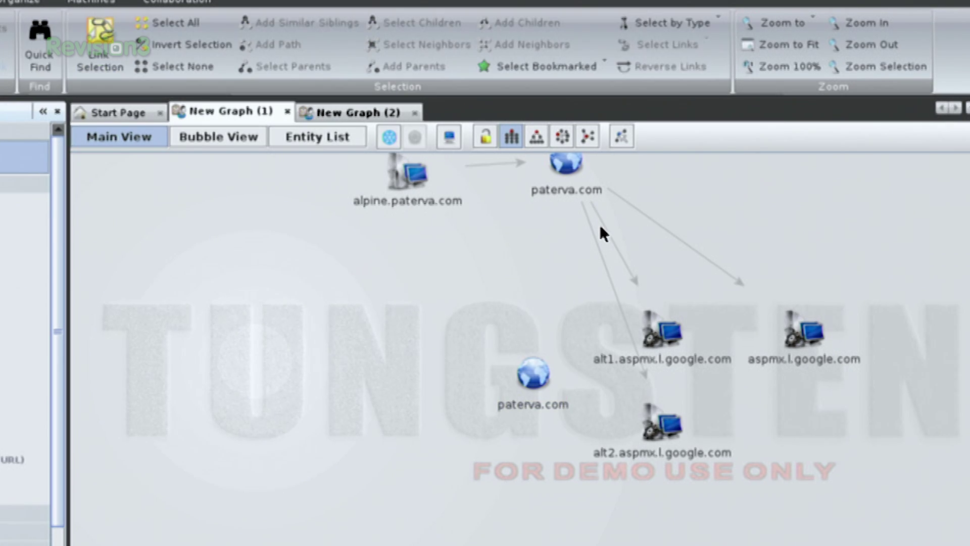
pyautogui.click(615, 238)
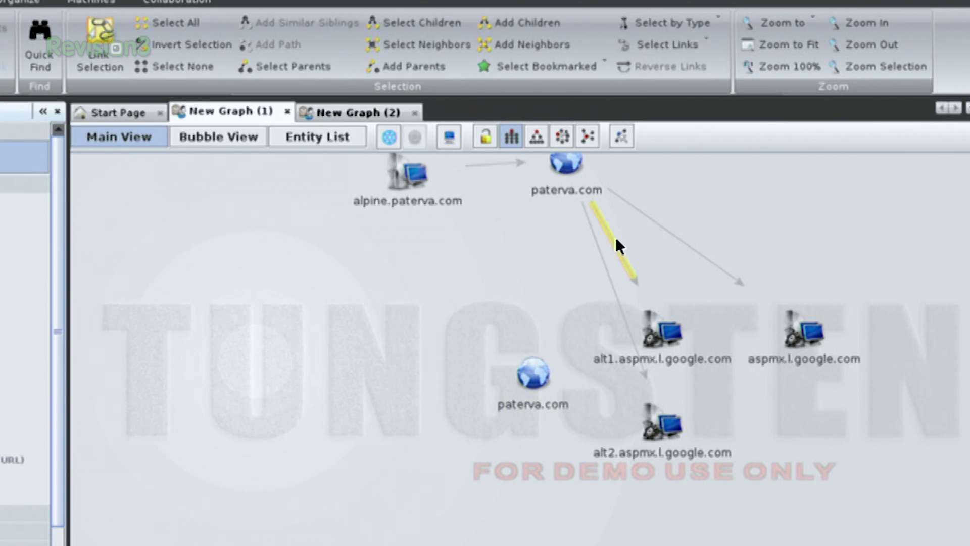
pyautogui.click(674, 237)
pyautogui.click(615, 290)
pyautogui.click(111, 48)
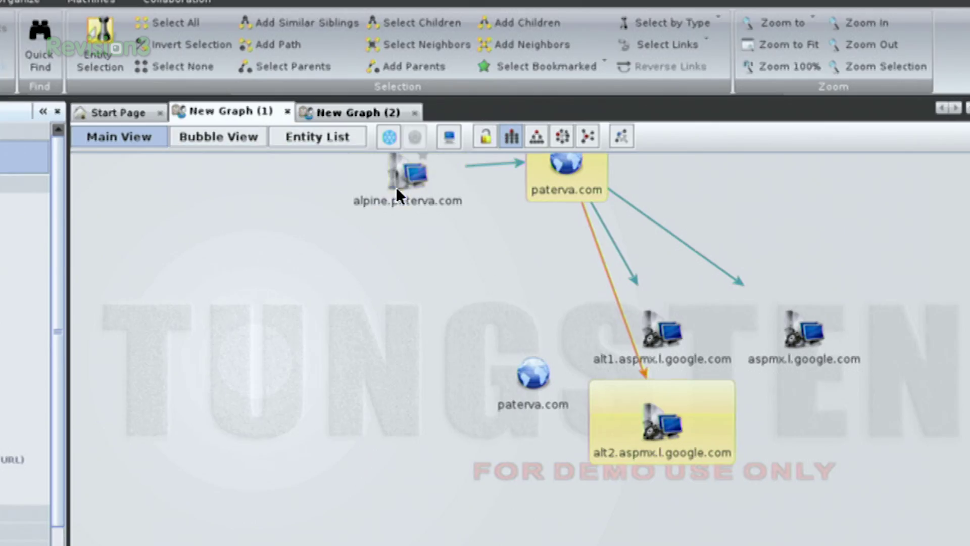
pyautogui.click(397, 189)
# Move alpine.paterva.com lower and draw a new link from it to the standalone paterva.com
pyautogui.click(526, 377)
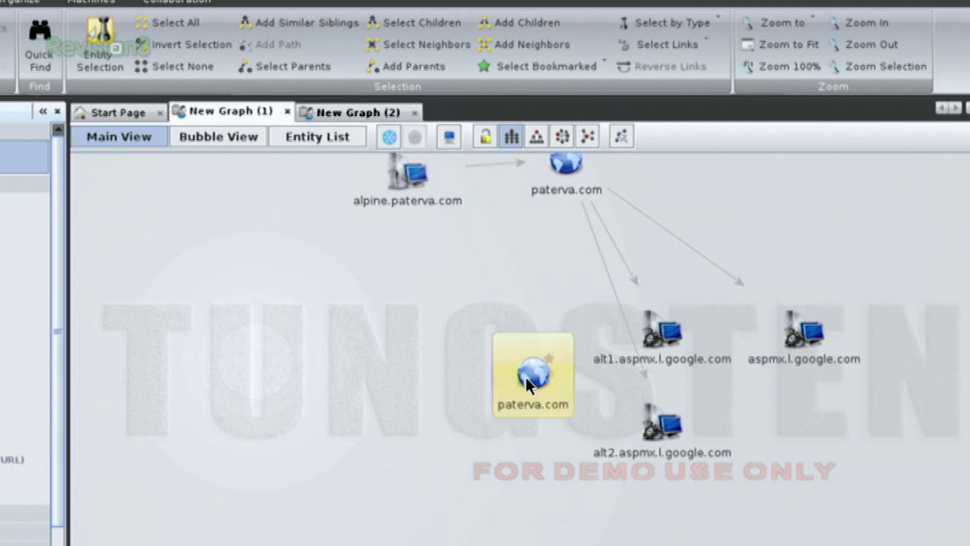
pyautogui.click(408, 183)
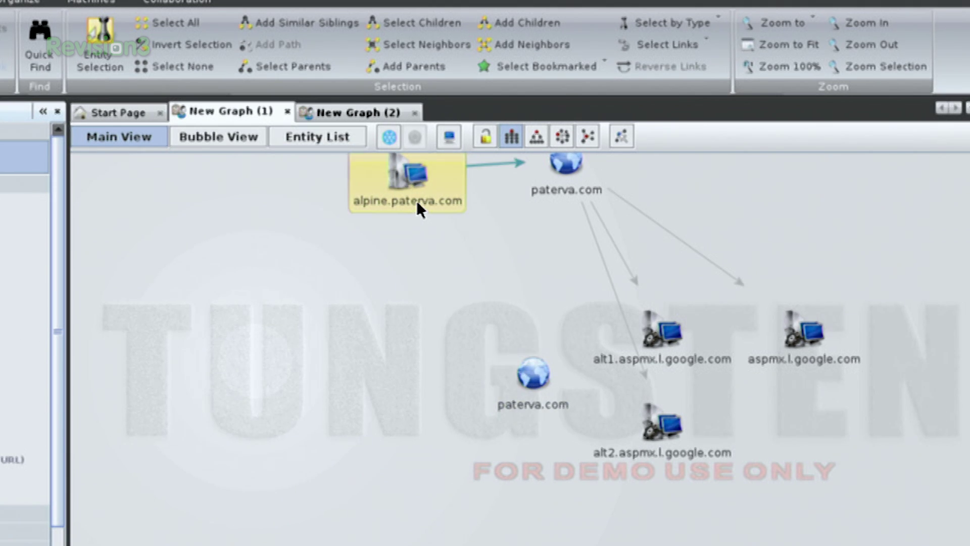
pyautogui.moveTo(416, 201); pyautogui.dragTo(423, 252)
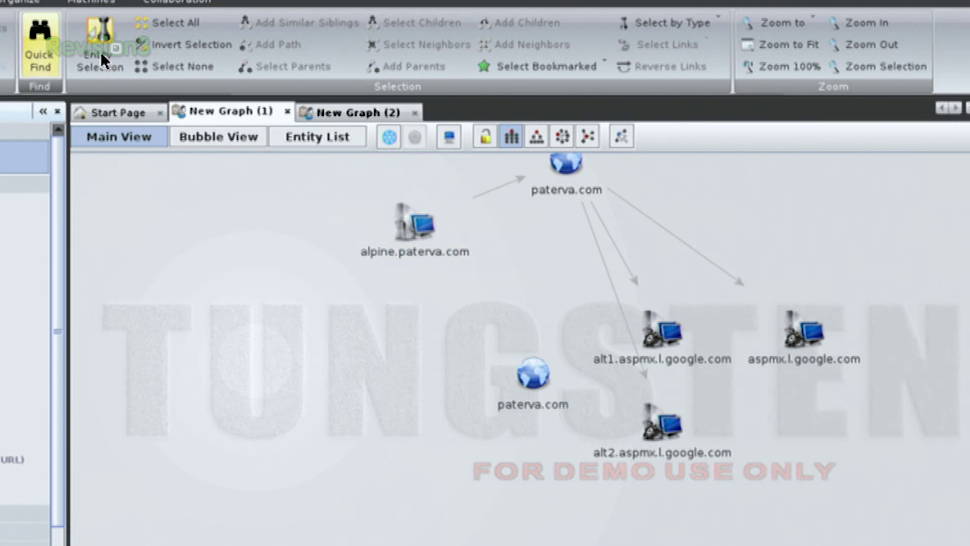
pyautogui.click(101, 52)
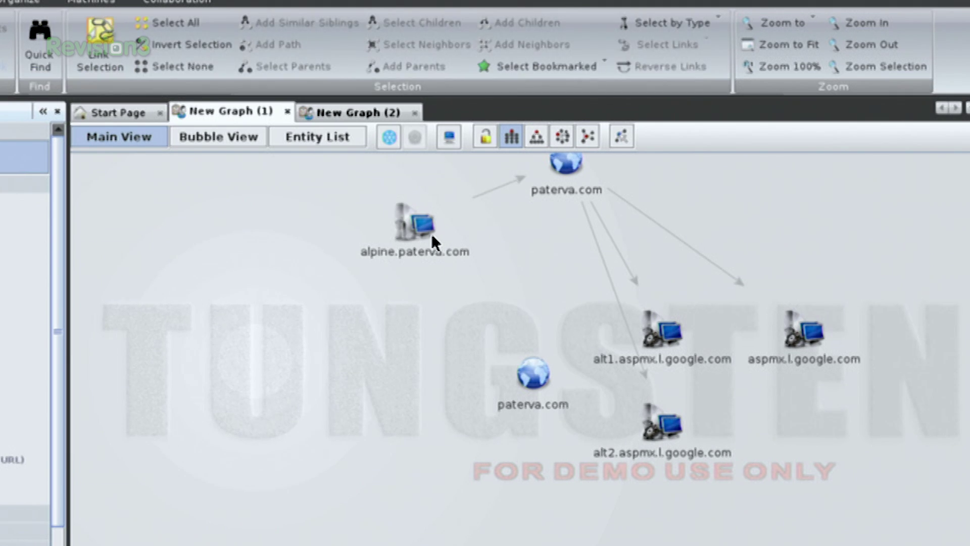
pyautogui.click(432, 237)
pyautogui.moveTo(431, 233); pyautogui.dragTo(552, 401)
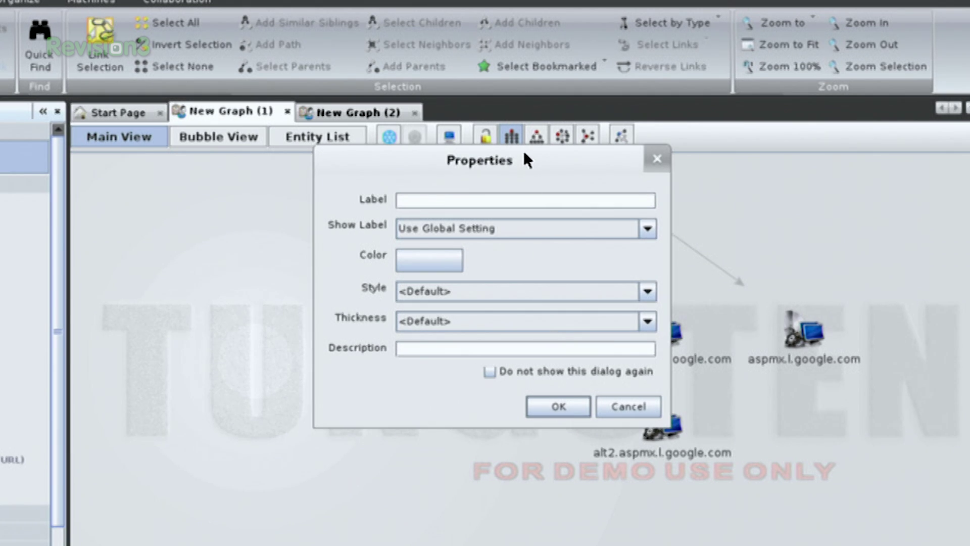
# Make the new link red with Show Label on Use Global Setting and apply it
pyautogui.moveTo(517, 146); pyautogui.dragTo(969, 175)
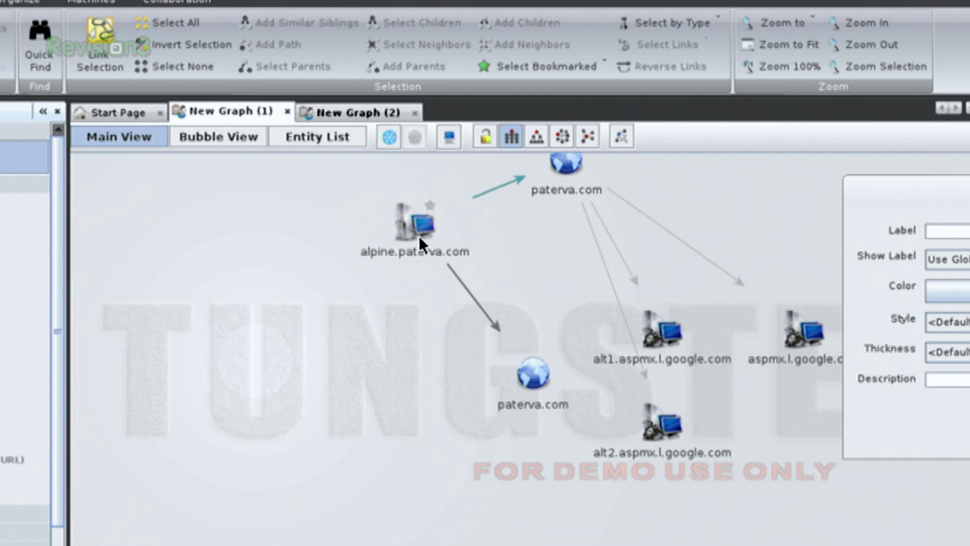
pyautogui.moveTo(969, 201); pyautogui.dragTo(642, 218)
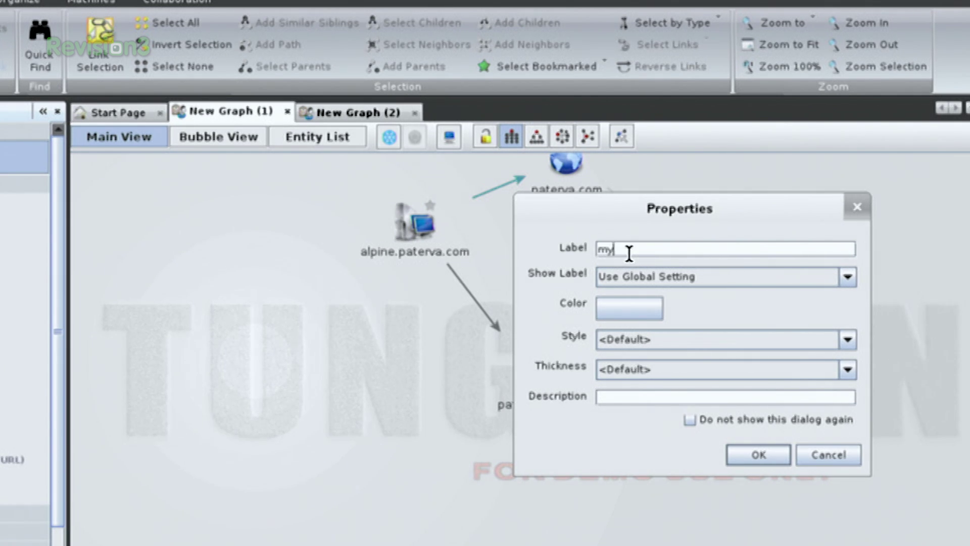
pyautogui.click(631, 310)
pyautogui.click(660, 331)
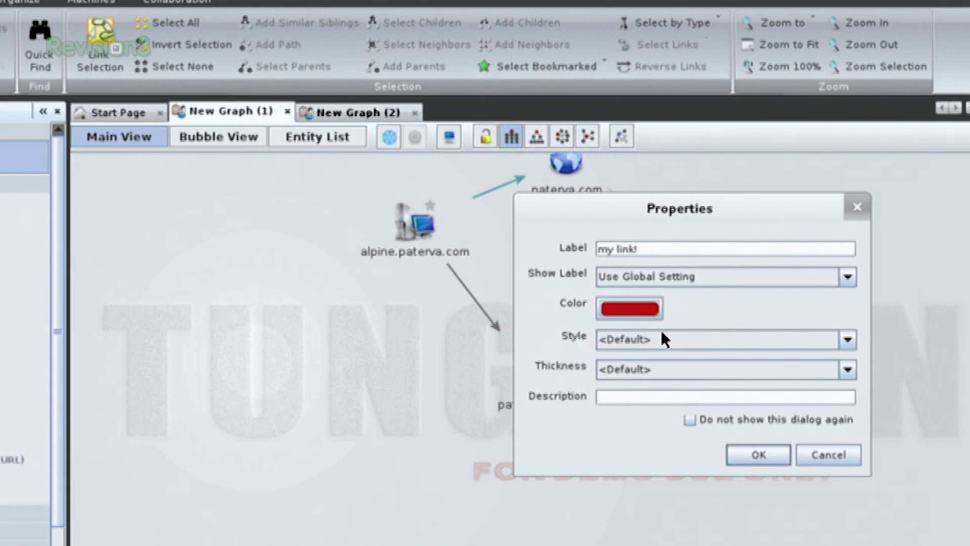
pyautogui.click(625, 277)
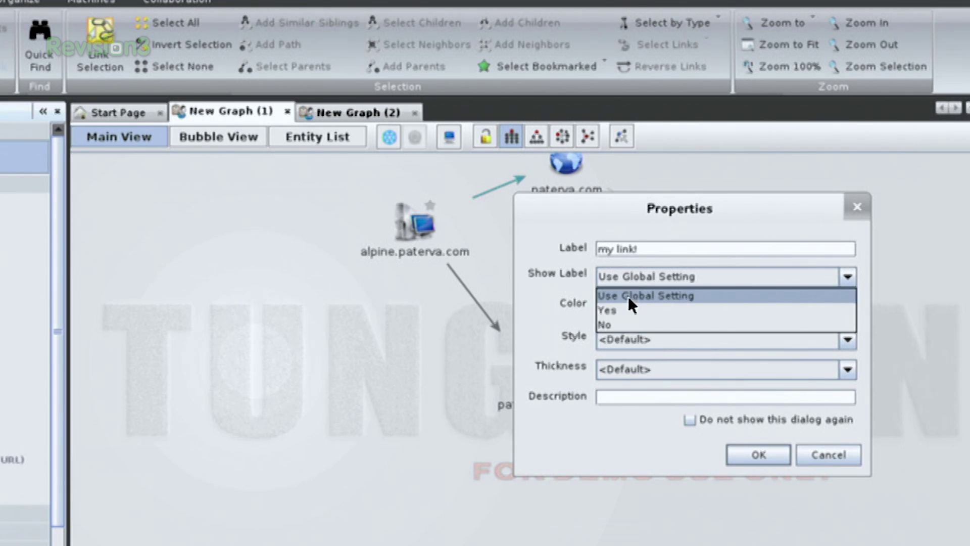
pyautogui.click(560, 281)
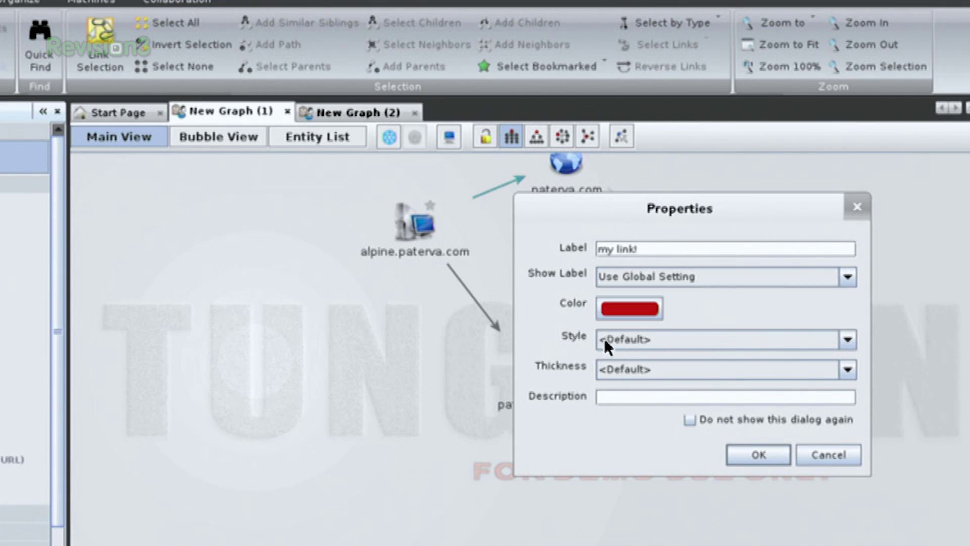
pyautogui.click(760, 451)
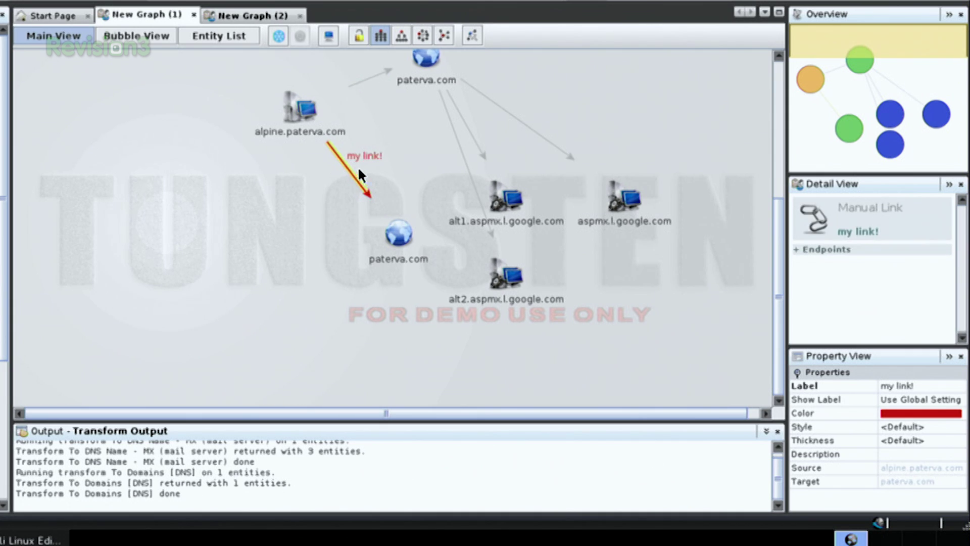
# Replace the link's Label value 'my link!' with 'HAK5!' in Property View
pyautogui.click(892, 386)
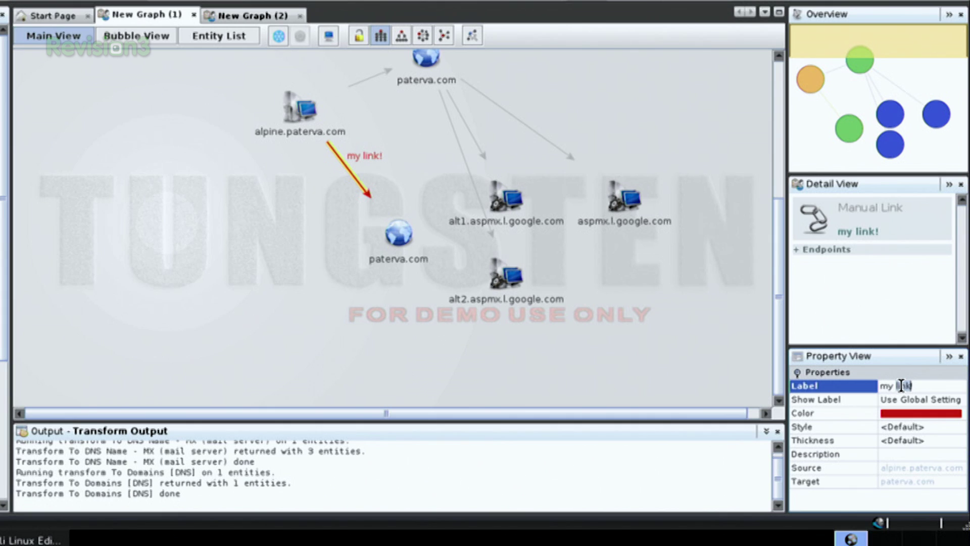
pyautogui.press('BackSpace')
pyautogui.press('BackSpace')
pyautogui.press('BackSpace')
pyautogui.write('HAK5!')
pyautogui.press('Return')
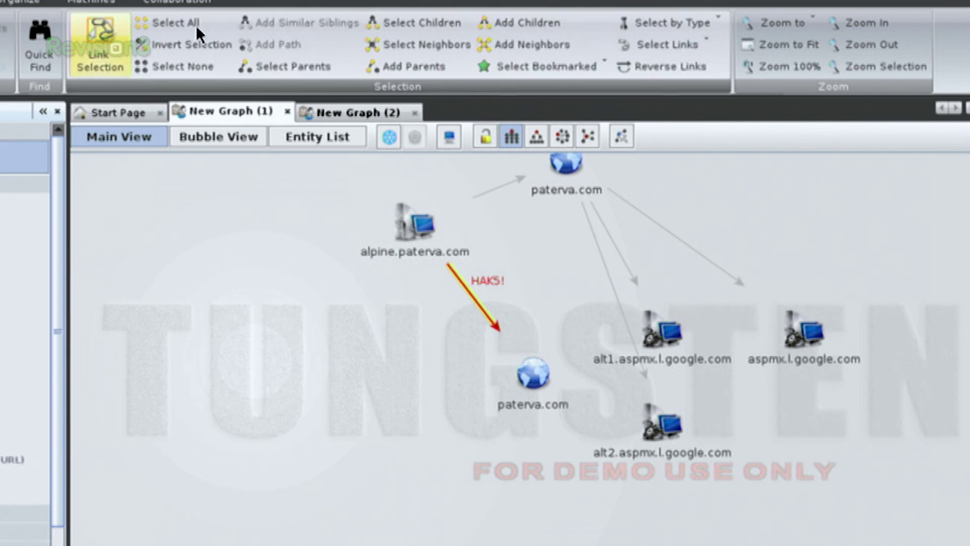
# Select all links, clear the selection with Select None, then show the Select Bookmarked colours
pyautogui.click(192, 23)
pyautogui.click(189, 66)
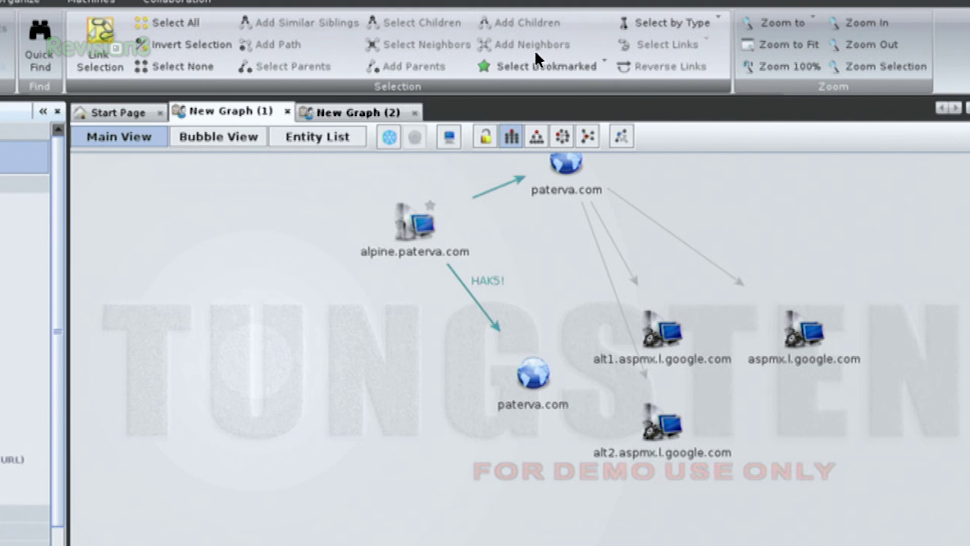
pyautogui.click(568, 65)
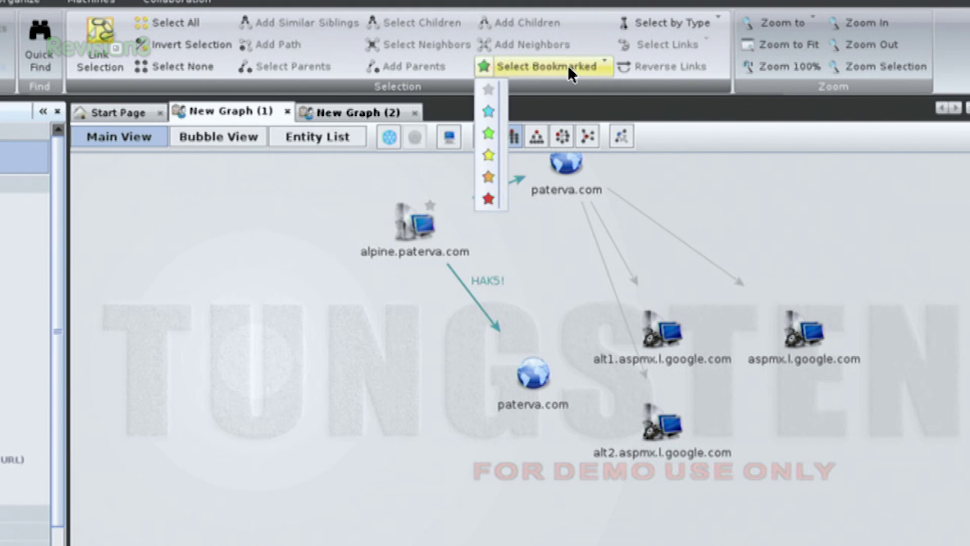
# Select yellow-star bookmarked entities, then select by type DNS Name, Domain, and finally MX Record
pyautogui.click(489, 157)
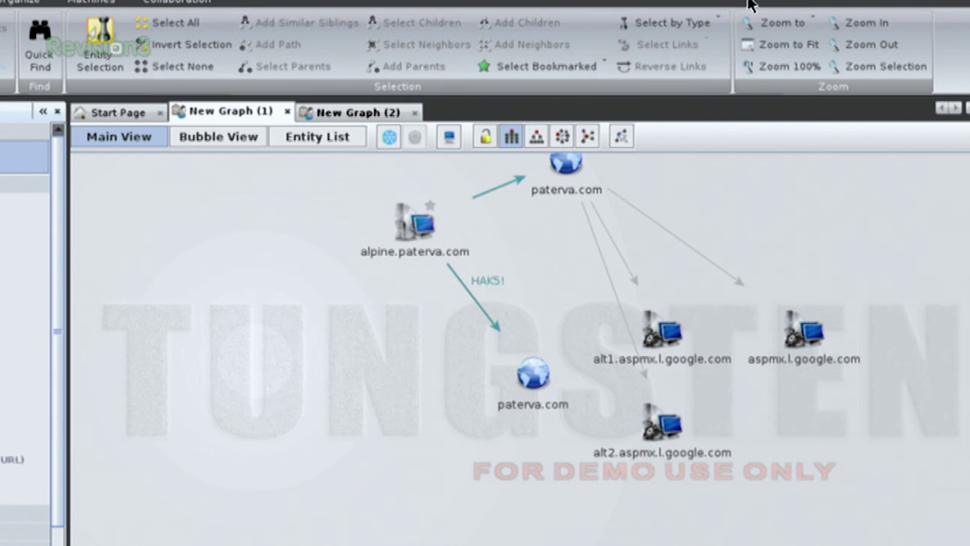
pyautogui.click(691, 24)
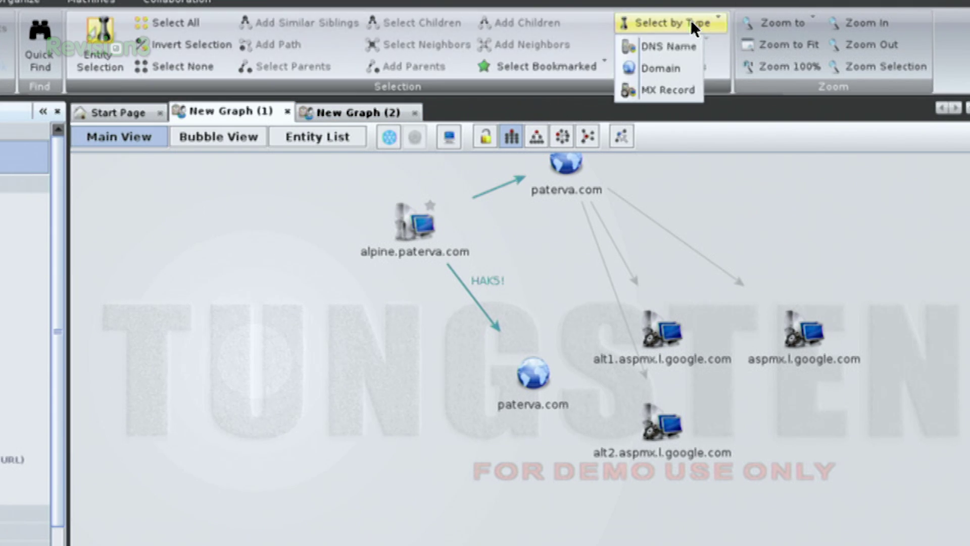
pyautogui.click(674, 46)
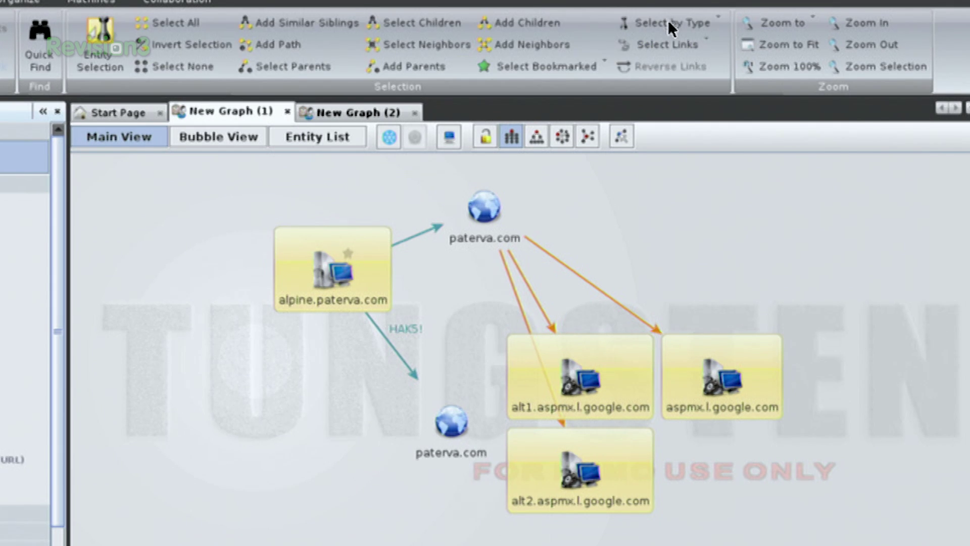
pyautogui.click(669, 21)
pyautogui.click(665, 67)
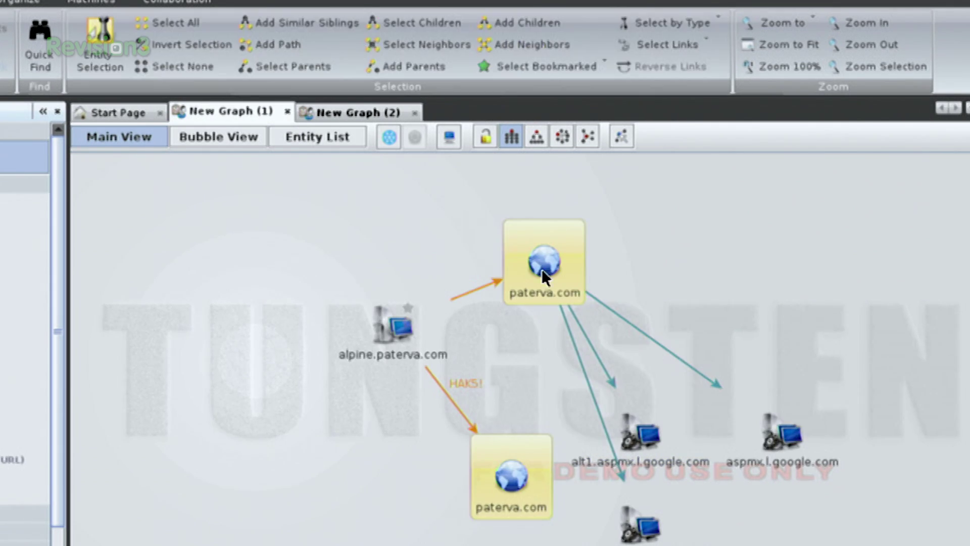
pyautogui.click(679, 24)
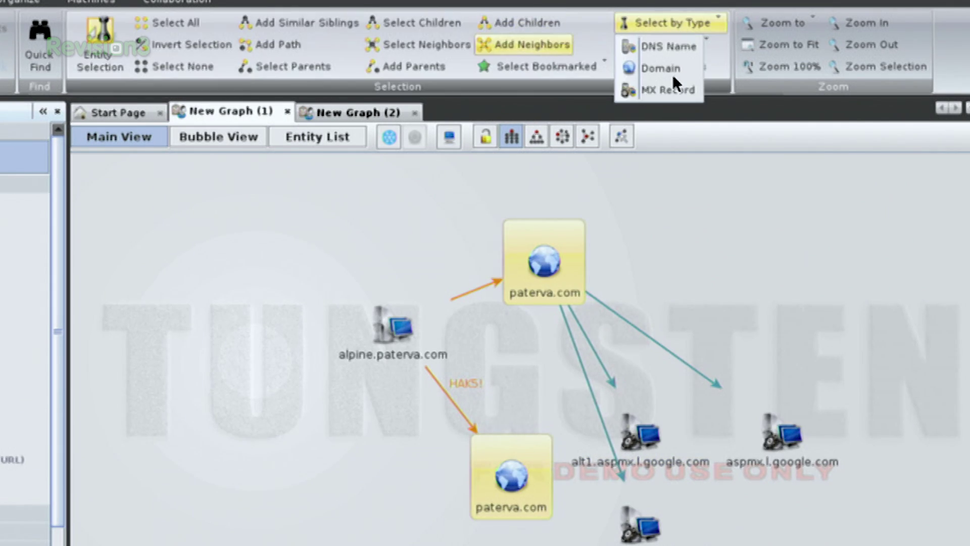
pyautogui.click(670, 90)
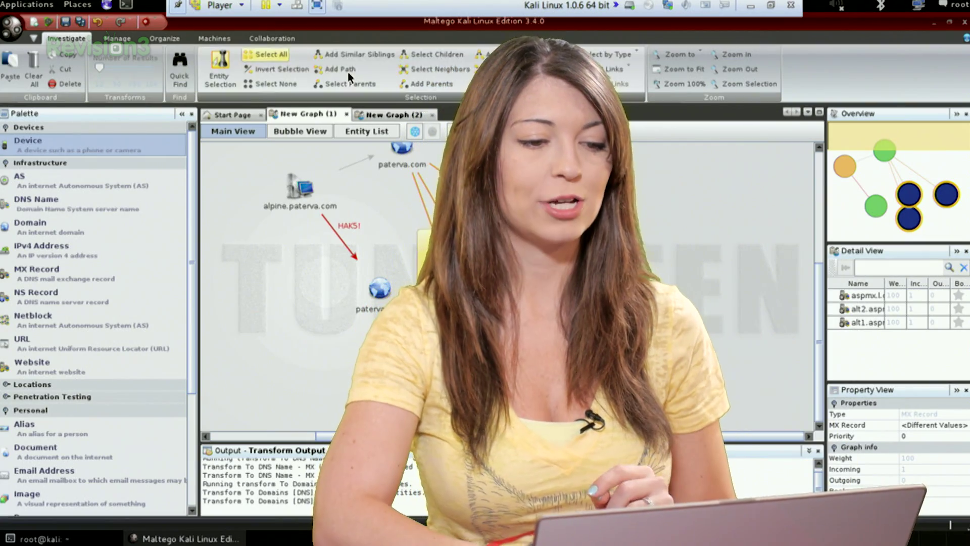
# On the Manage tab, leave custom link labels and Properties Affect Appearance on, transform labels off
pyautogui.click(106, 45)
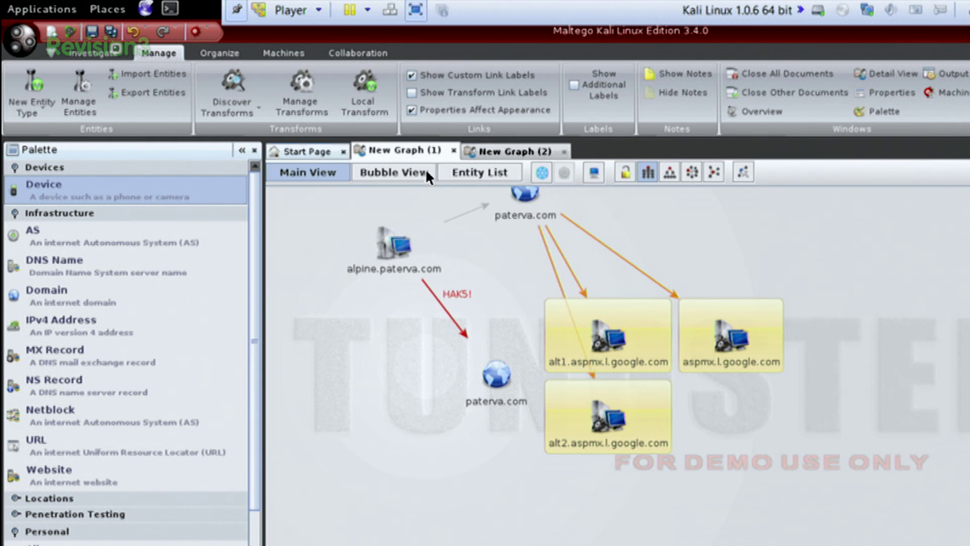
pyautogui.click(411, 74)
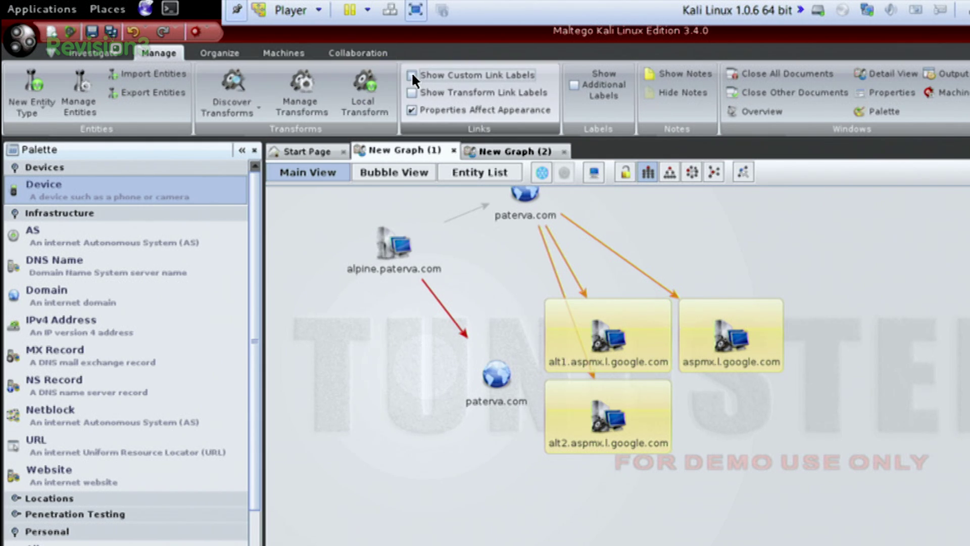
pyautogui.click(411, 74)
pyautogui.click(411, 74)
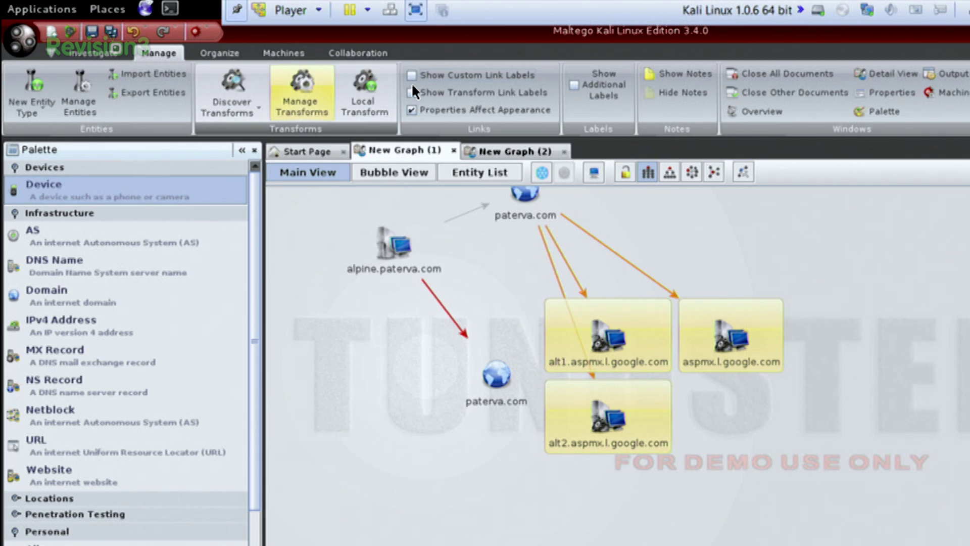
pyautogui.click(411, 93)
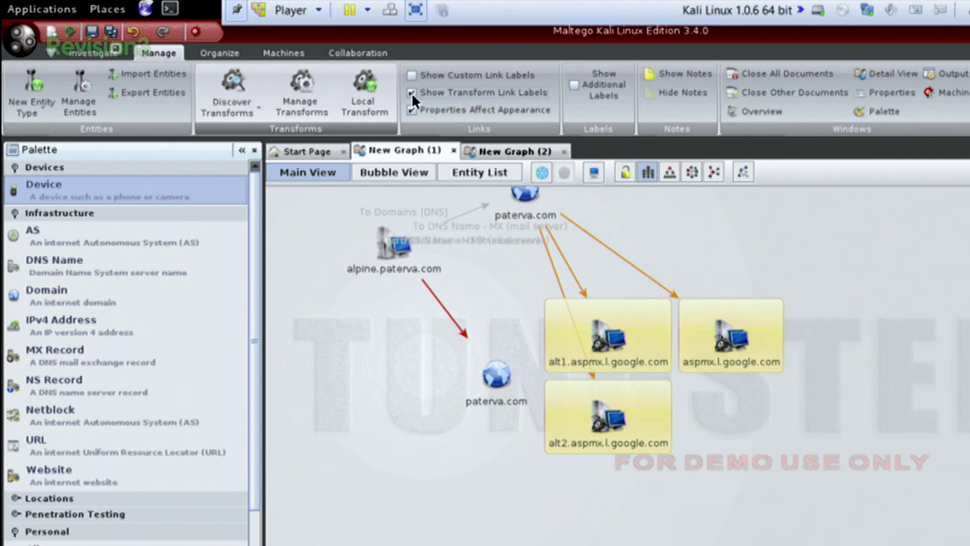
pyautogui.click(411, 92)
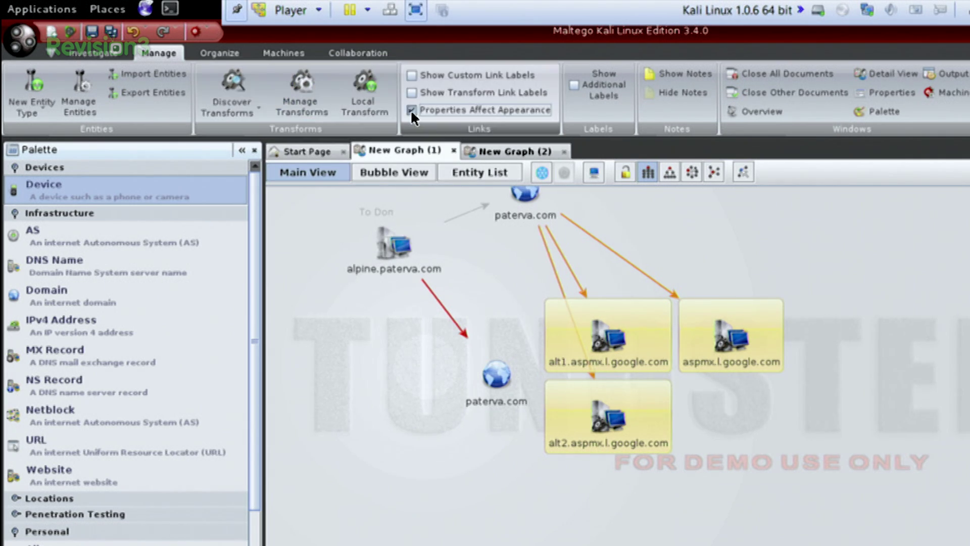
pyautogui.click(411, 109)
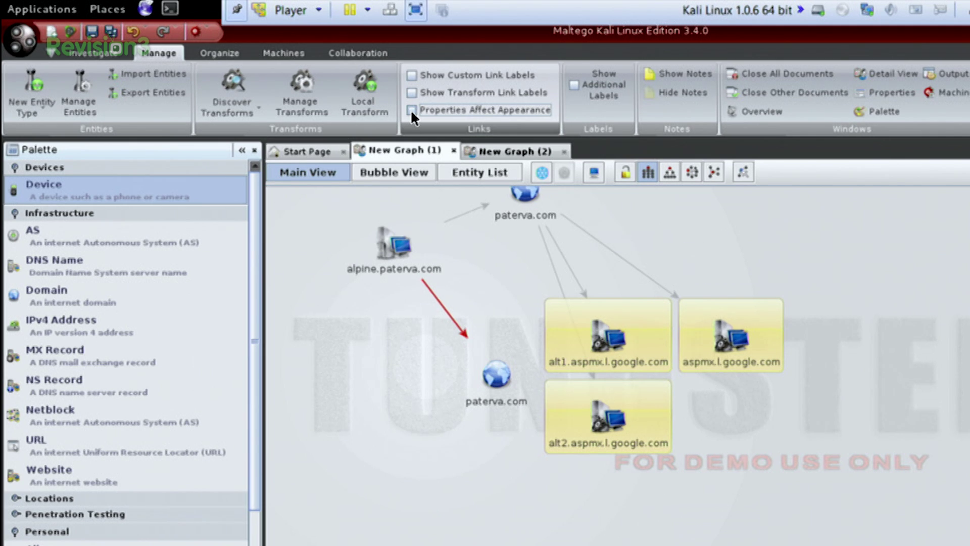
pyautogui.click(410, 109)
pyautogui.click(412, 75)
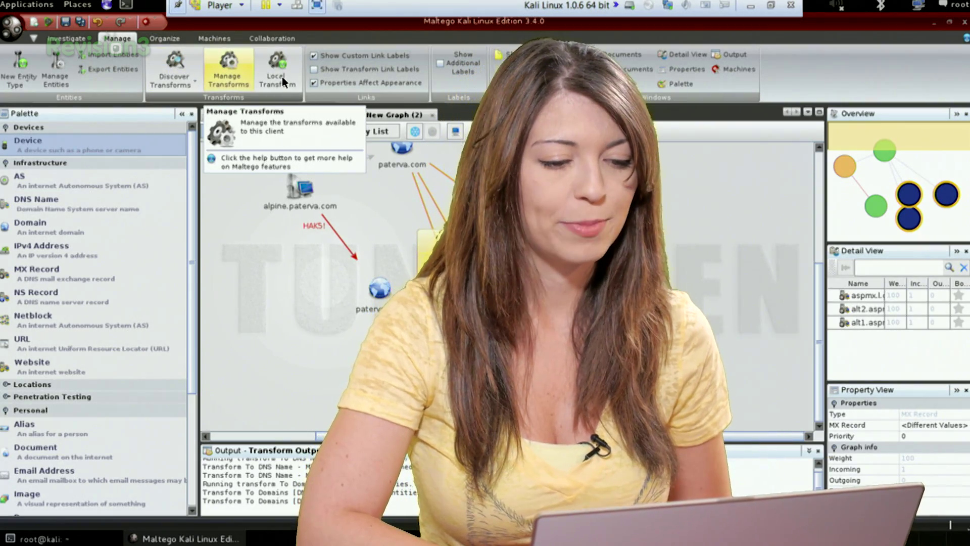
pyautogui.click(282, 77)
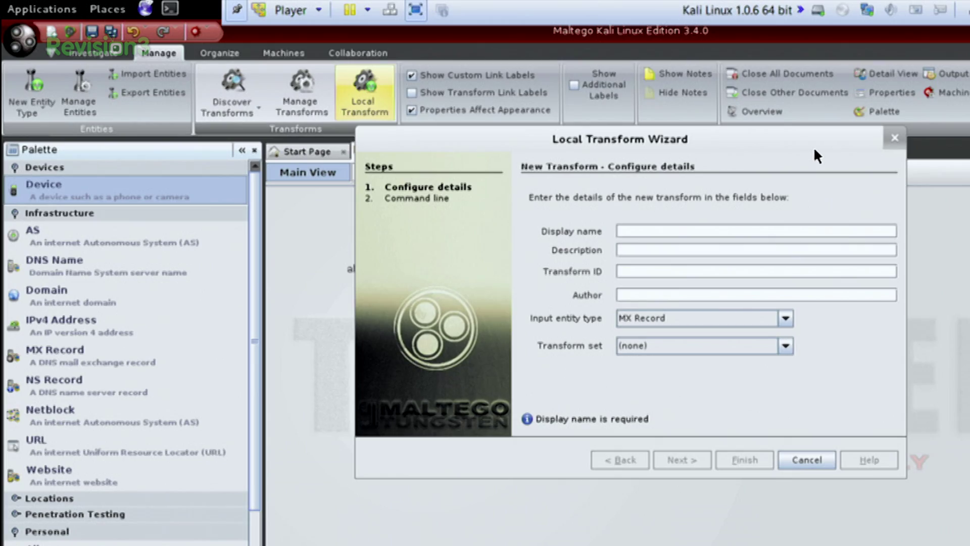
pyautogui.click(894, 138)
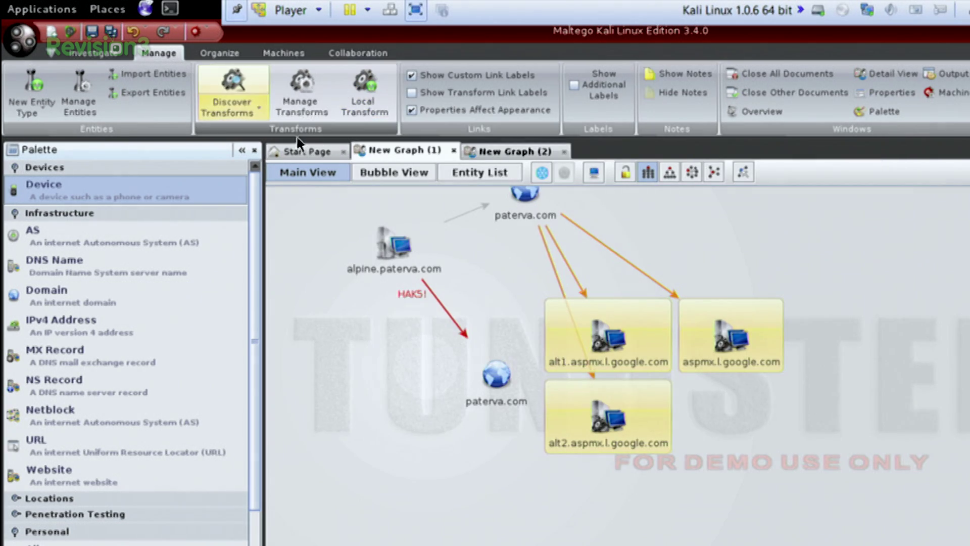
pyautogui.click(241, 104)
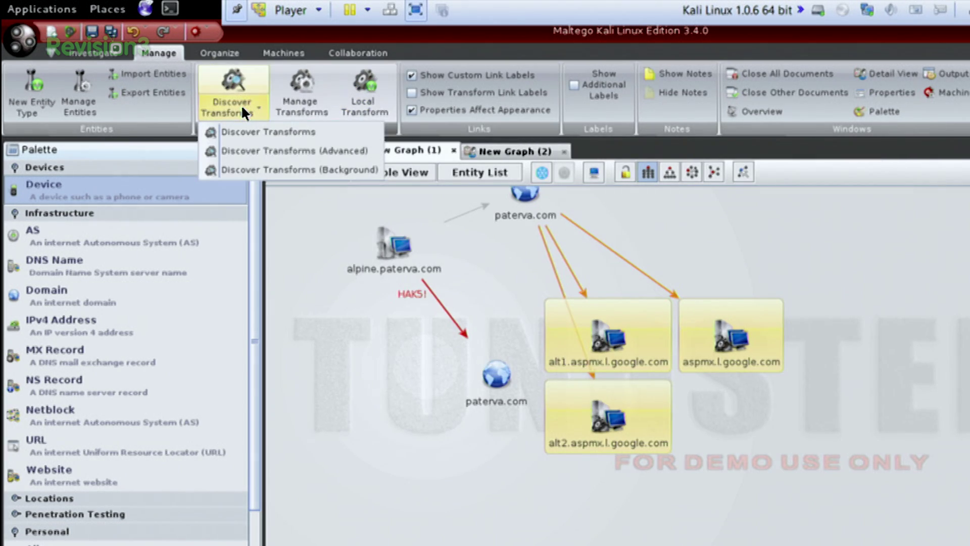
pyautogui.click(229, 106)
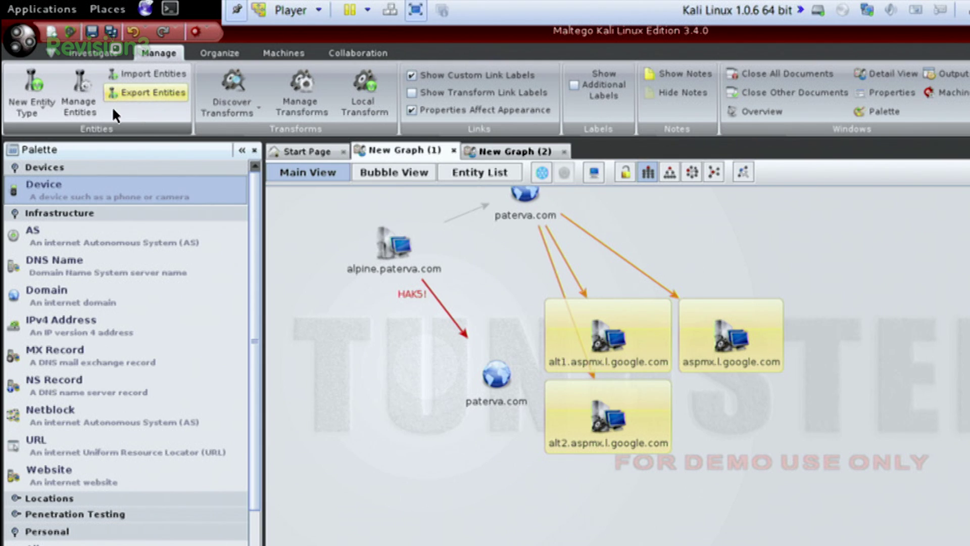